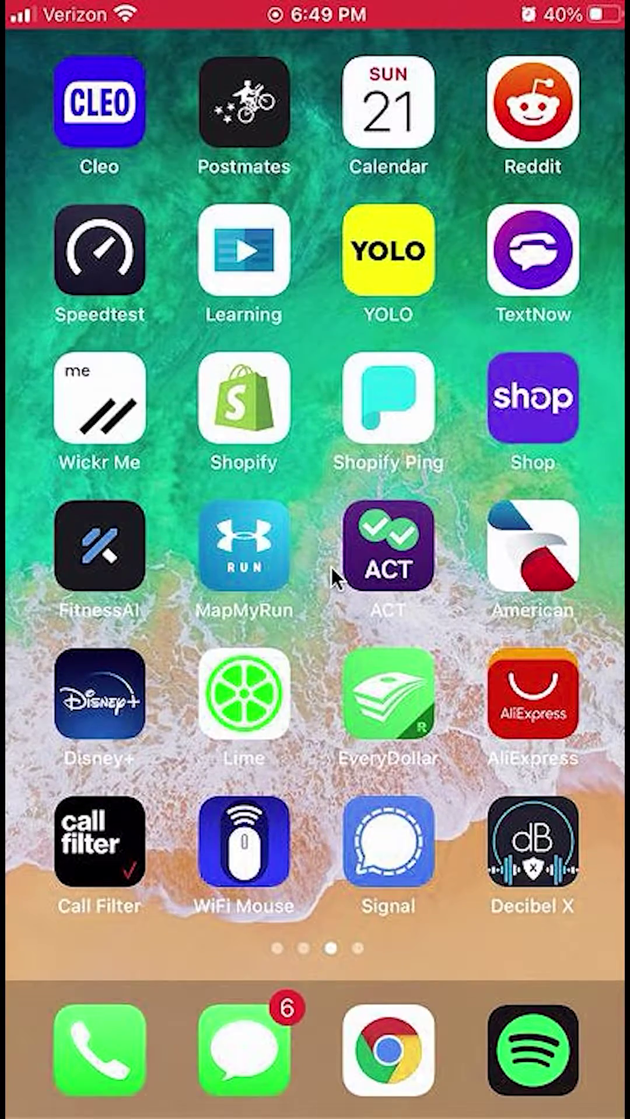
Step: Bring up the iOS app switcher to reach the recently used Signal app
key(Home)
key(Home)
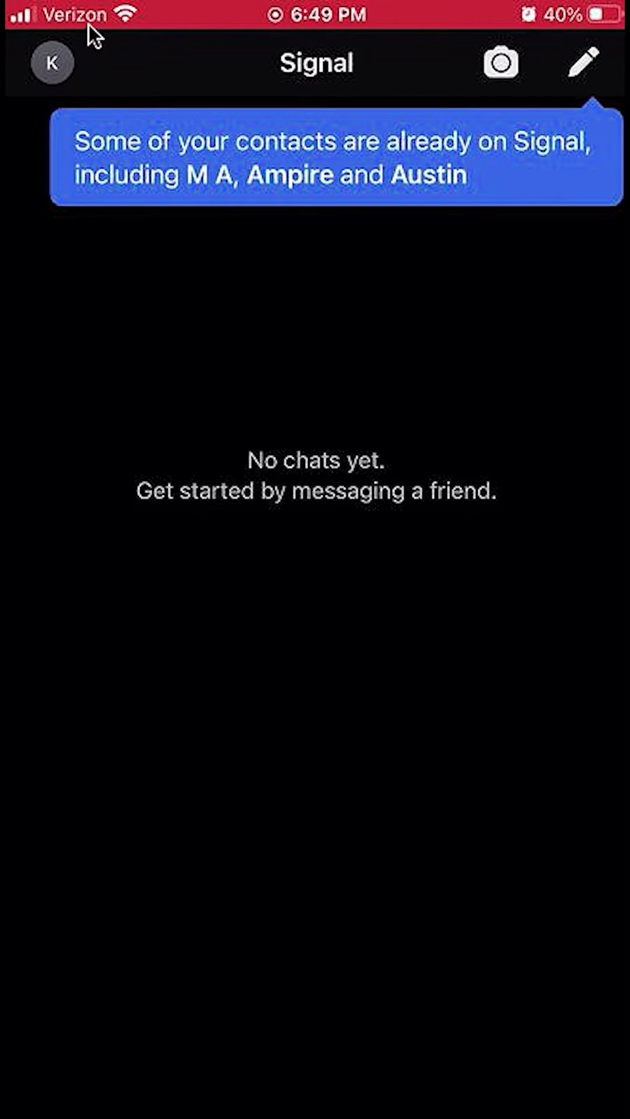
Step: Open Signal's Settings screen from the profile avatar on the empty chat list
click(41, 68)
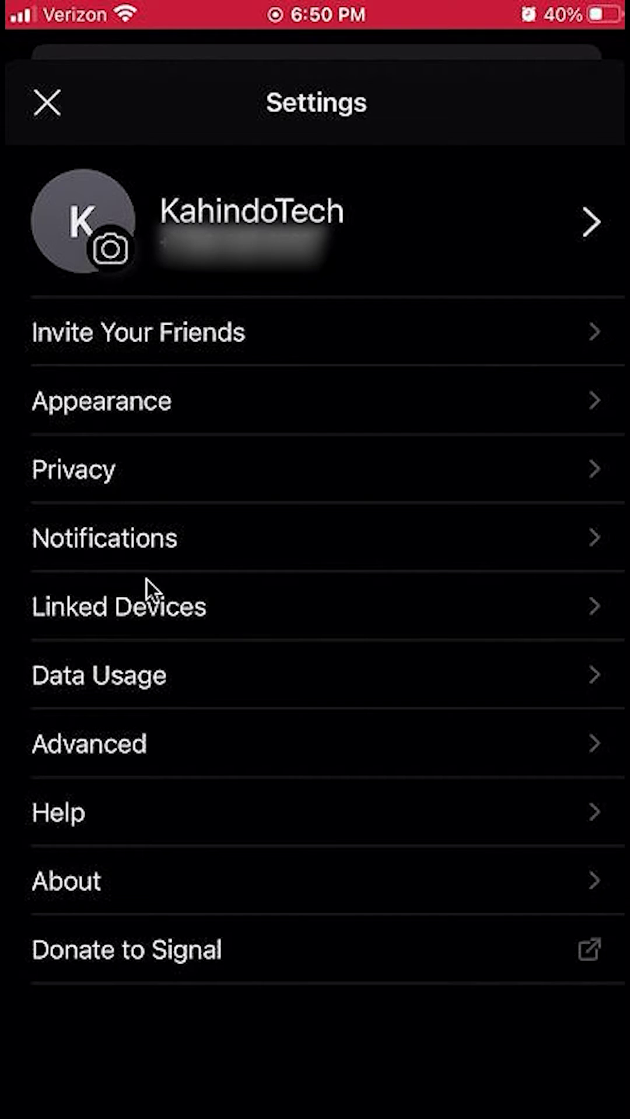
Step: Open Signal's Notifications settings, where Message Sound is set to None
click(160, 573)
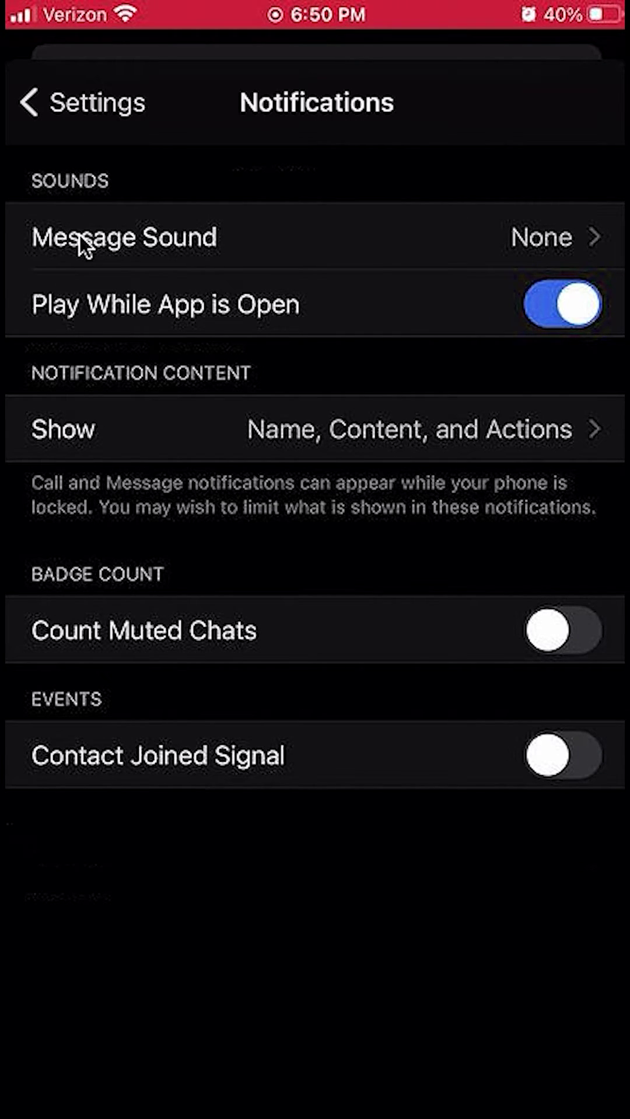
Step: Open the Message Sound list to pick Bamboo instead of None
click(79, 235)
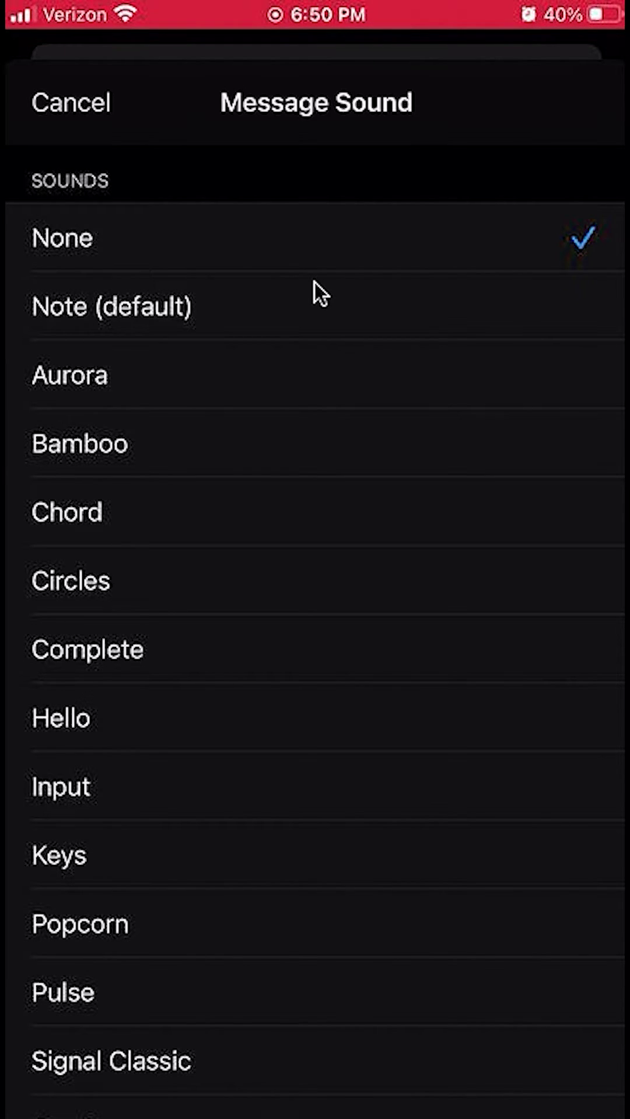
scroll(314, 282, down, 3)
scroll(314, 282, up, 3)
scroll(313, 282, up, 2)
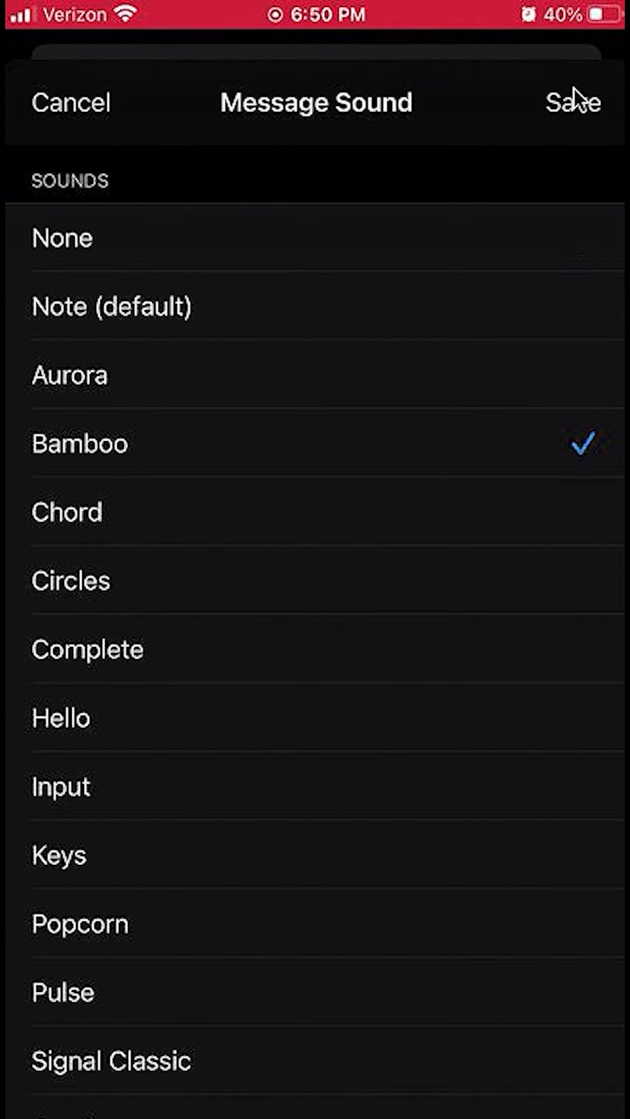
click(559, 120)
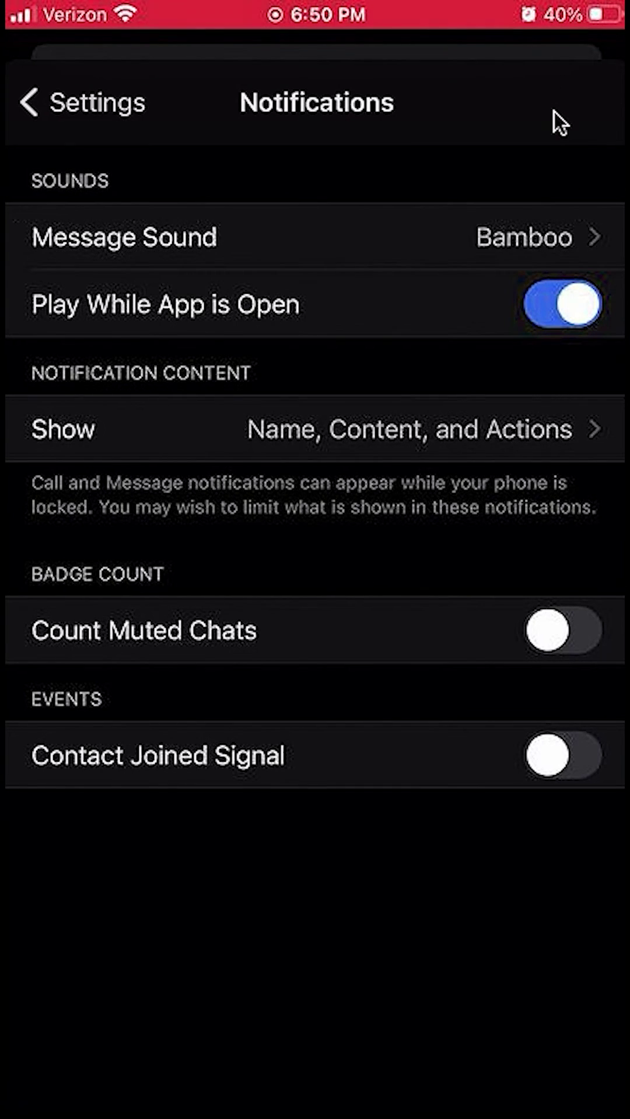